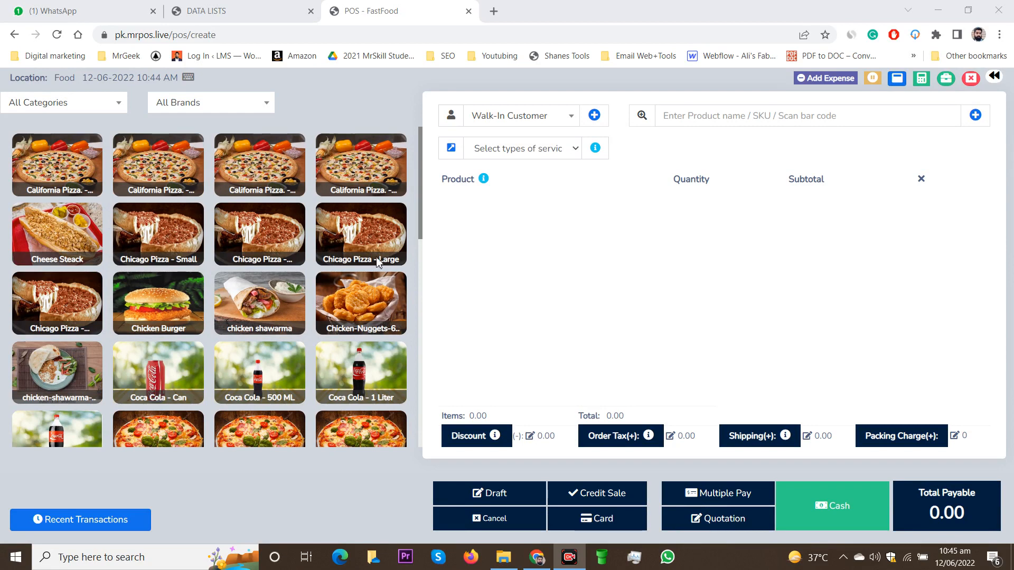
Add a large Chicago Pizza, a large California Pizza, a chicken-shawarma-platter, and 500 ML and 1 Liter Coca Cola to the order.
click(342, 236)
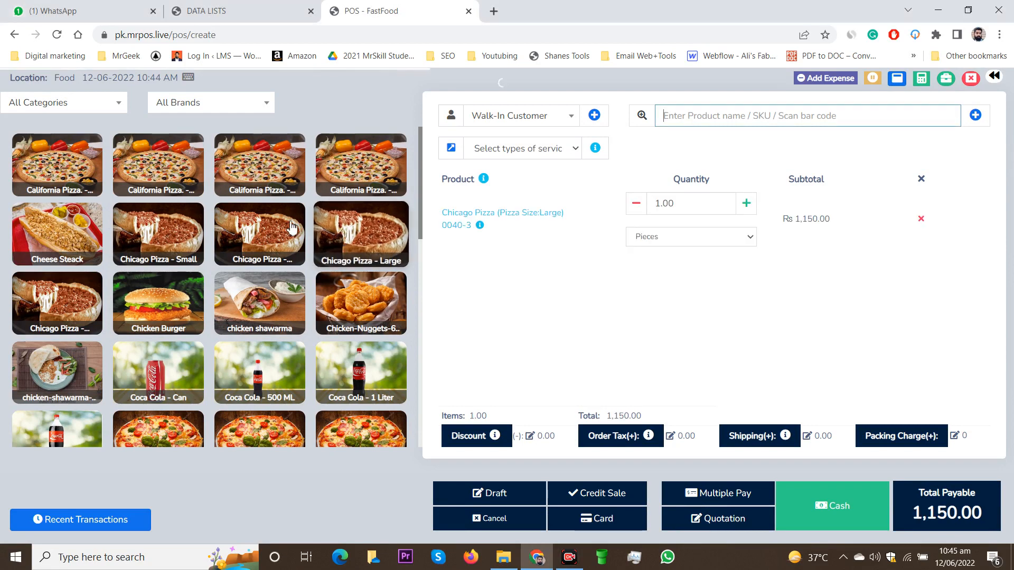
click(244, 185)
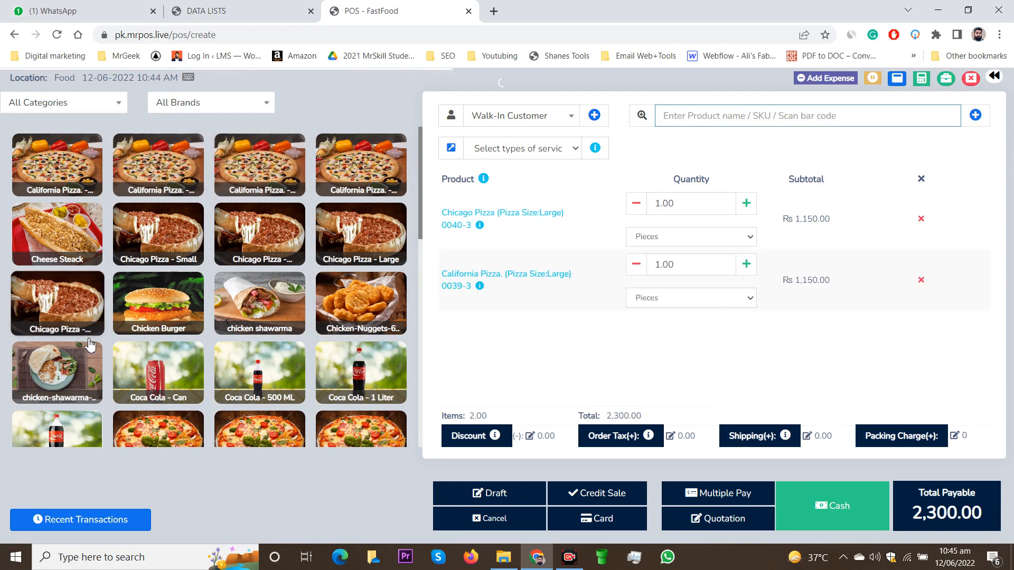
click(57, 372)
click(380, 370)
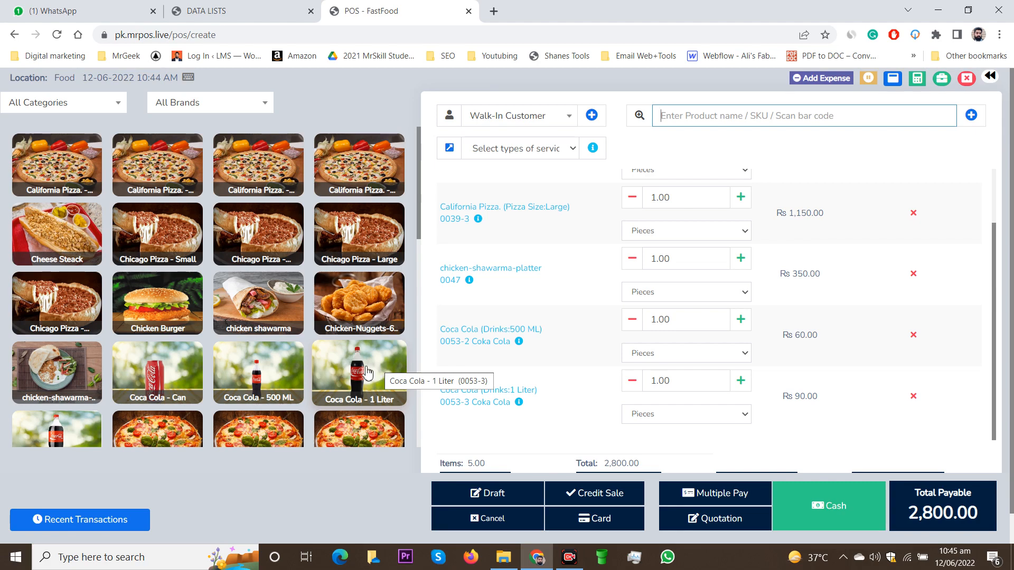
Browse the product catalogue to examine the available pizzas, deals, sides and drinks.
scroll(368, 372, down, 8)
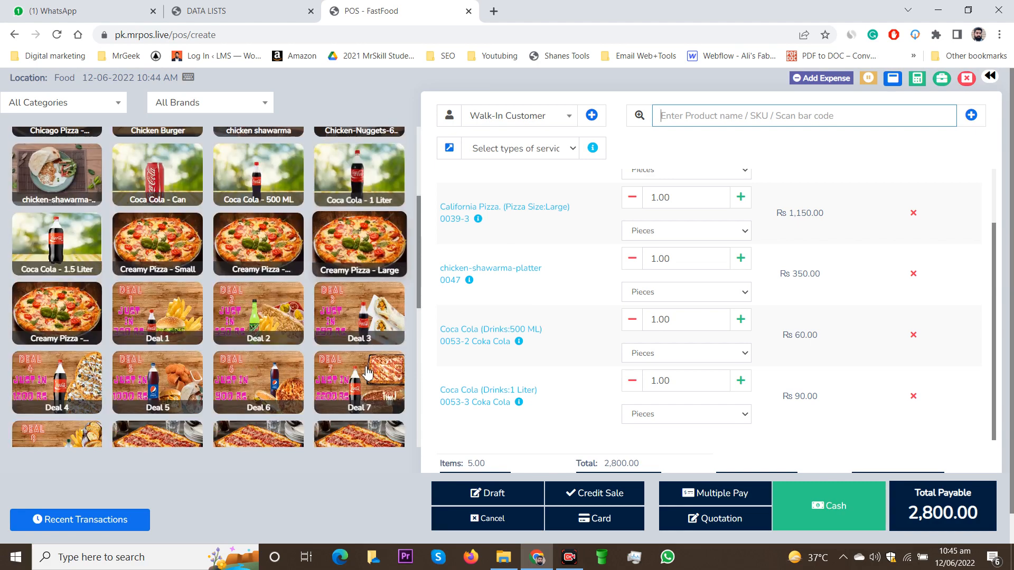
scroll(368, 372, down, 3)
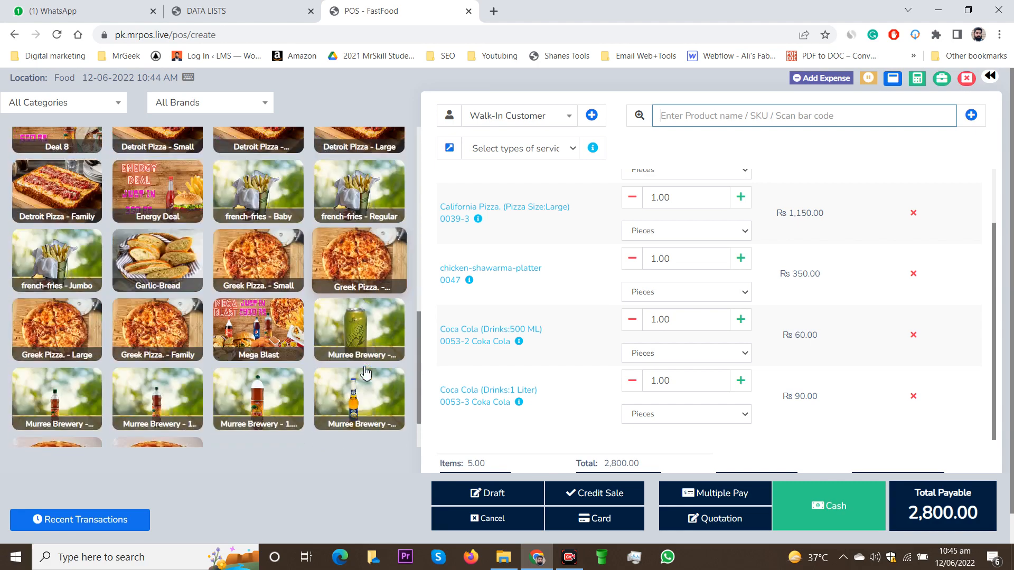
scroll(363, 370, down, 2)
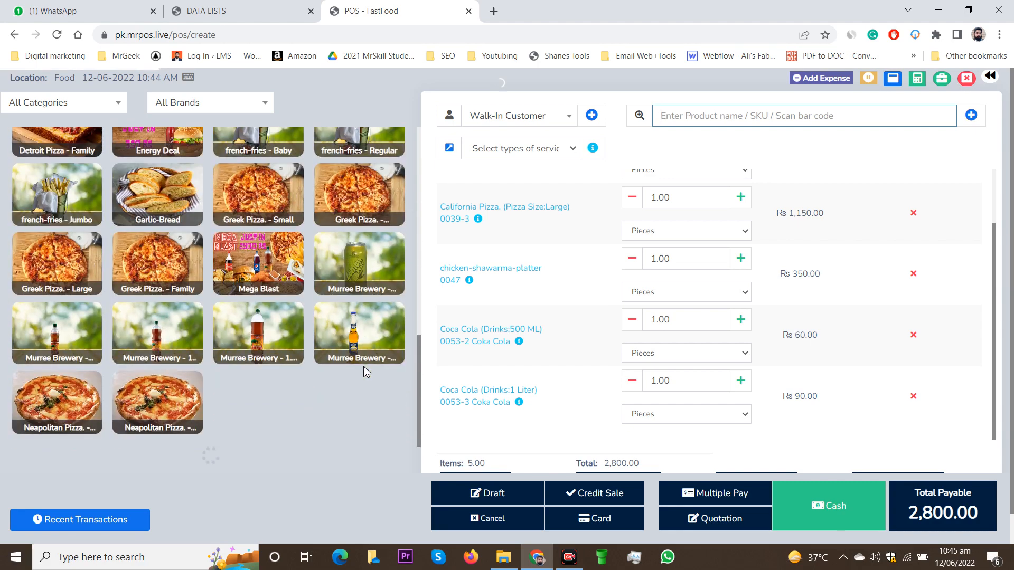
scroll(354, 422, up, 5)
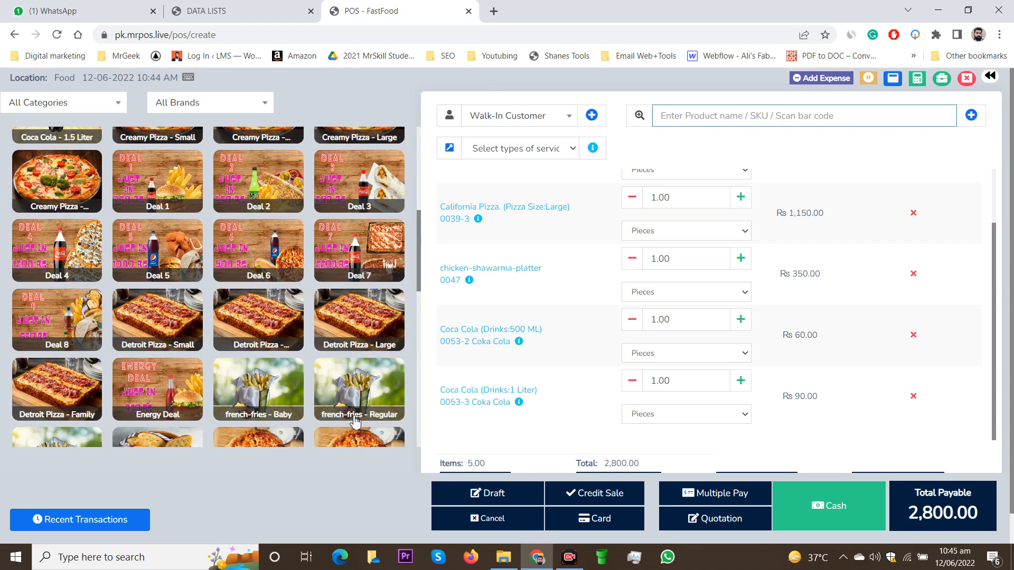
scroll(349, 436, down, 3)
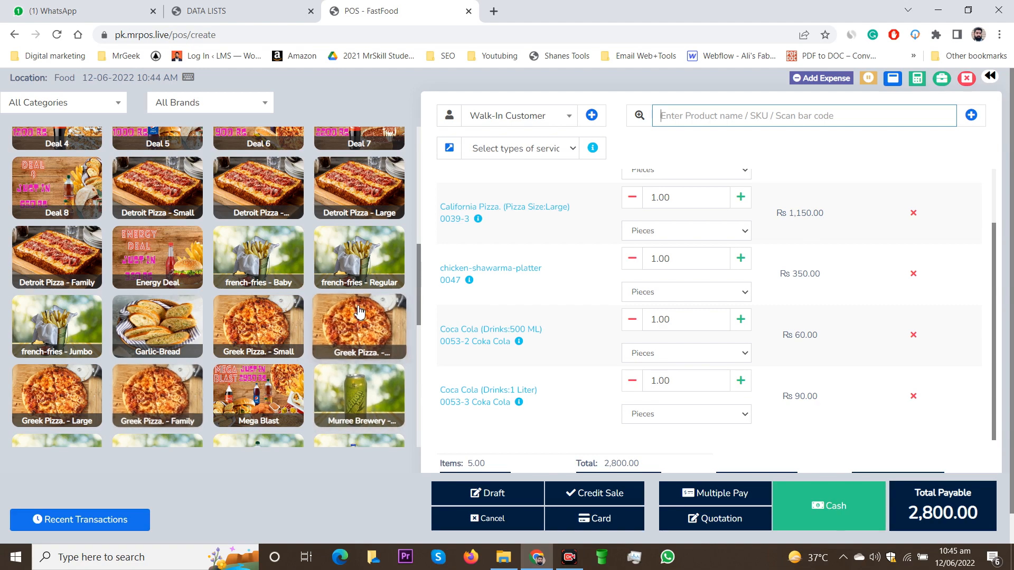
scroll(352, 322, up, 5)
scroll(294, 351, up, 3)
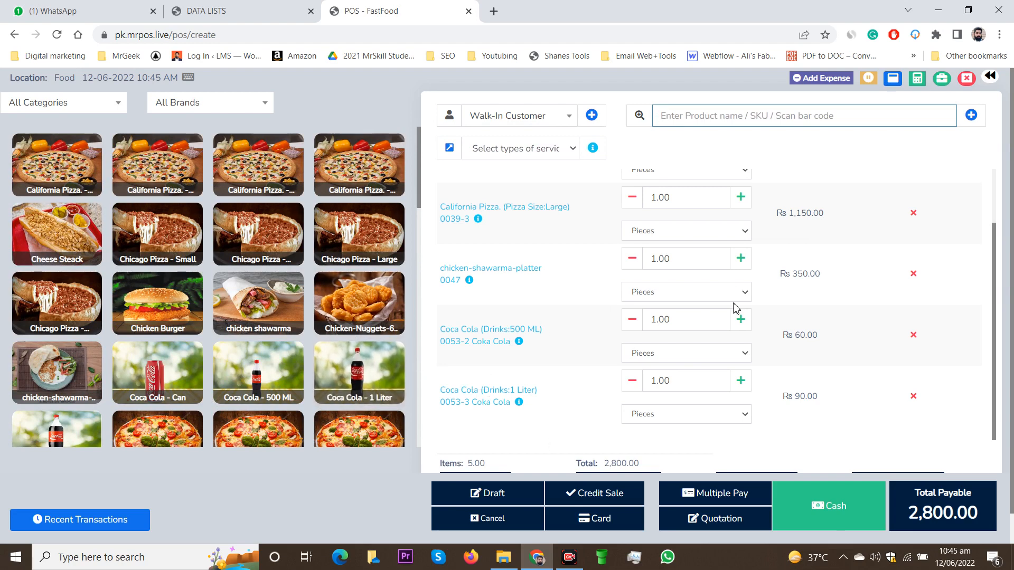
Review the items in the walk-in customer's order and save the order as a draft.
scroll(740, 338, up, 2)
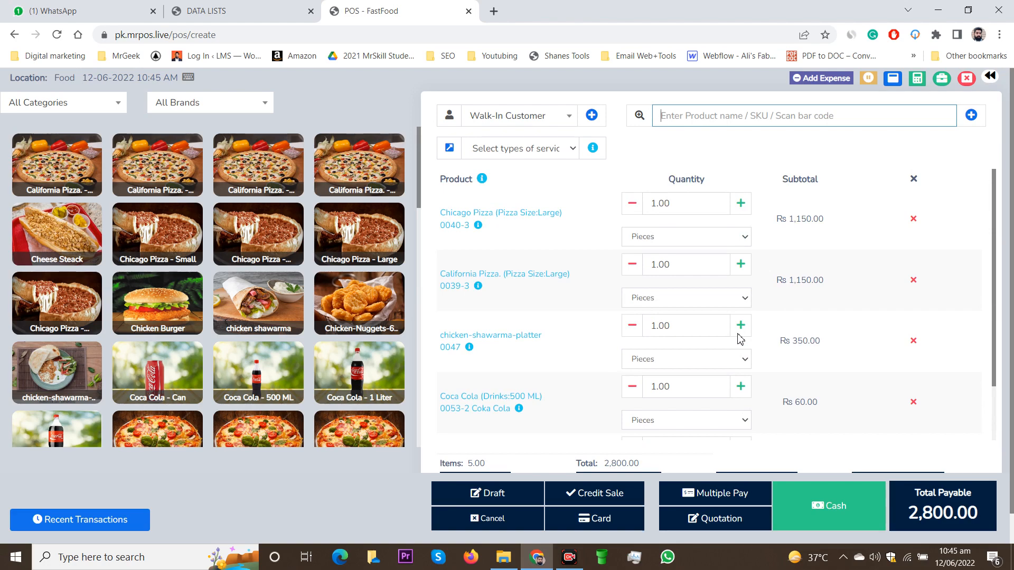
scroll(740, 337, down, 1)
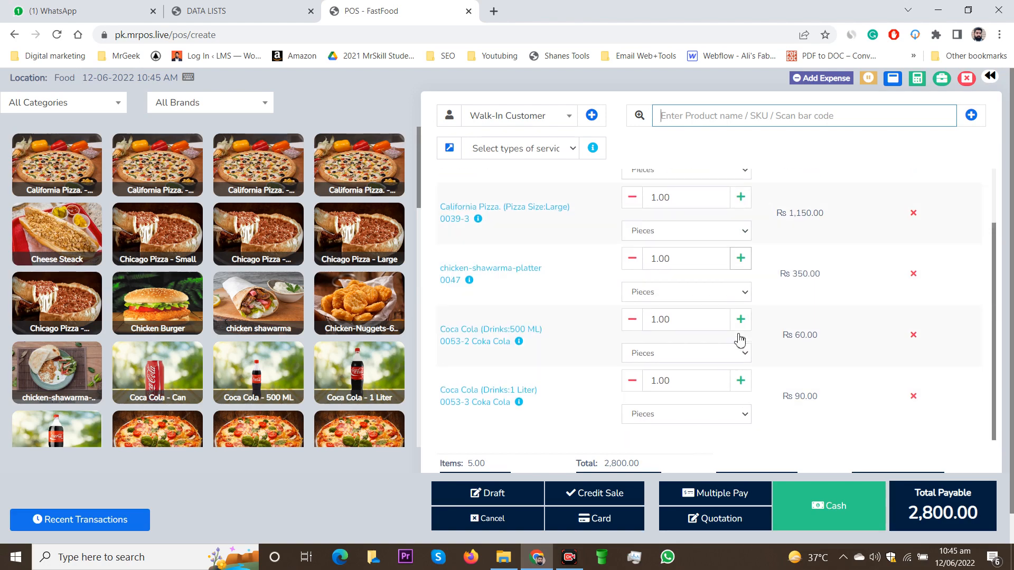
scroll(740, 338, up, 1)
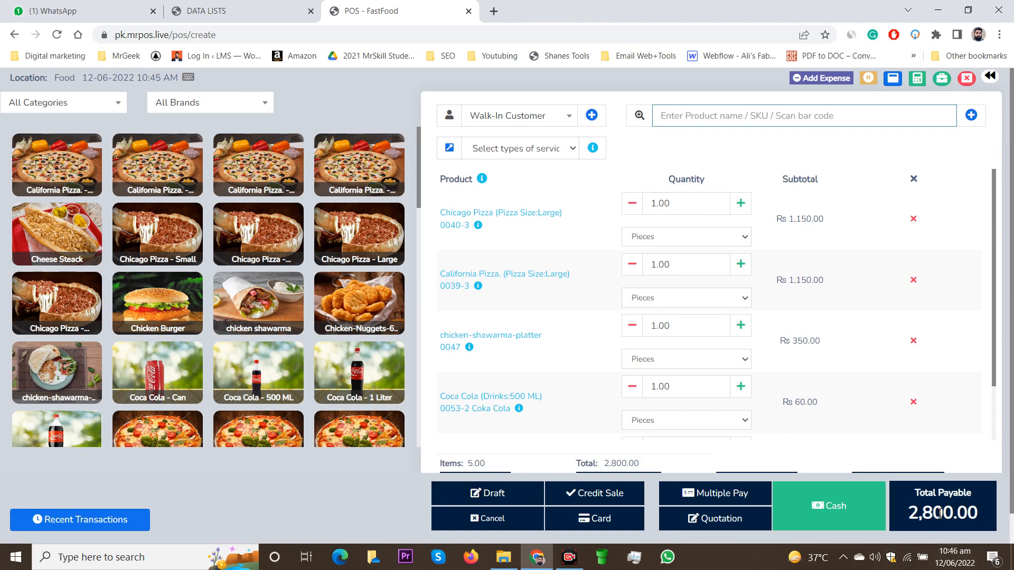
click(494, 496)
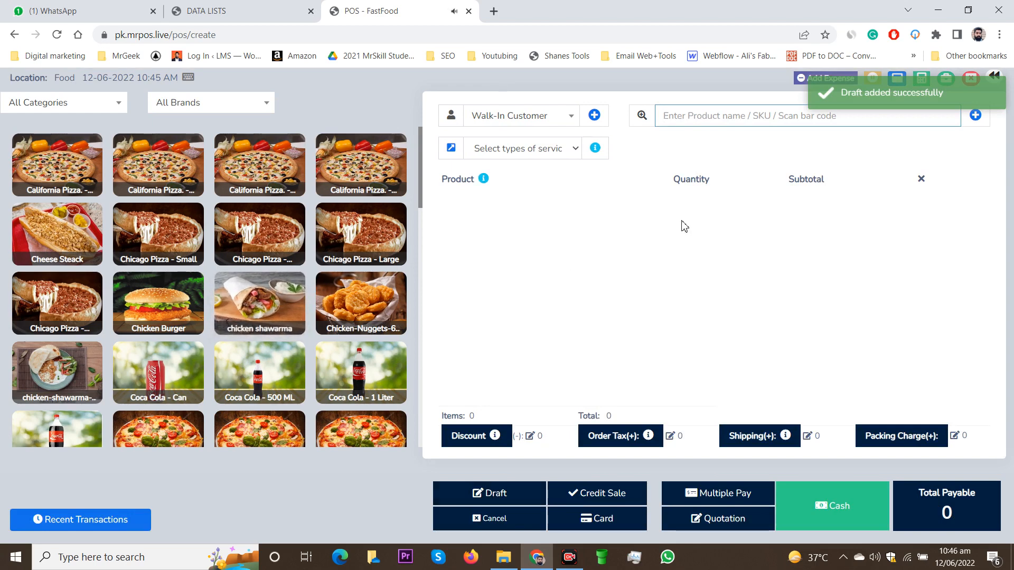
Sell one Coca Cola - 1 Liter to the walk-in customer for cash and skip printing the receipt.
click(361, 372)
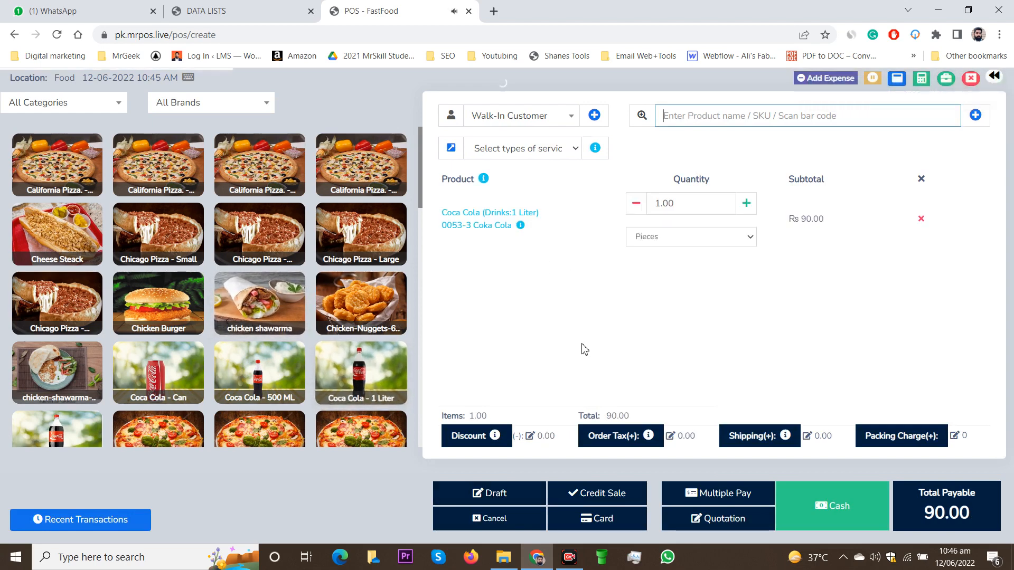
click(831, 498)
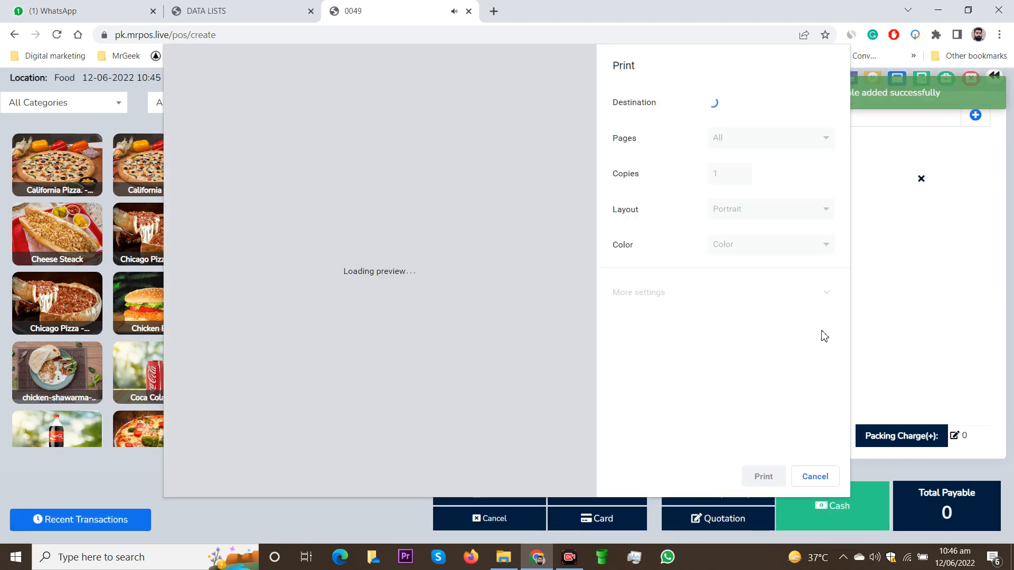
click(815, 479)
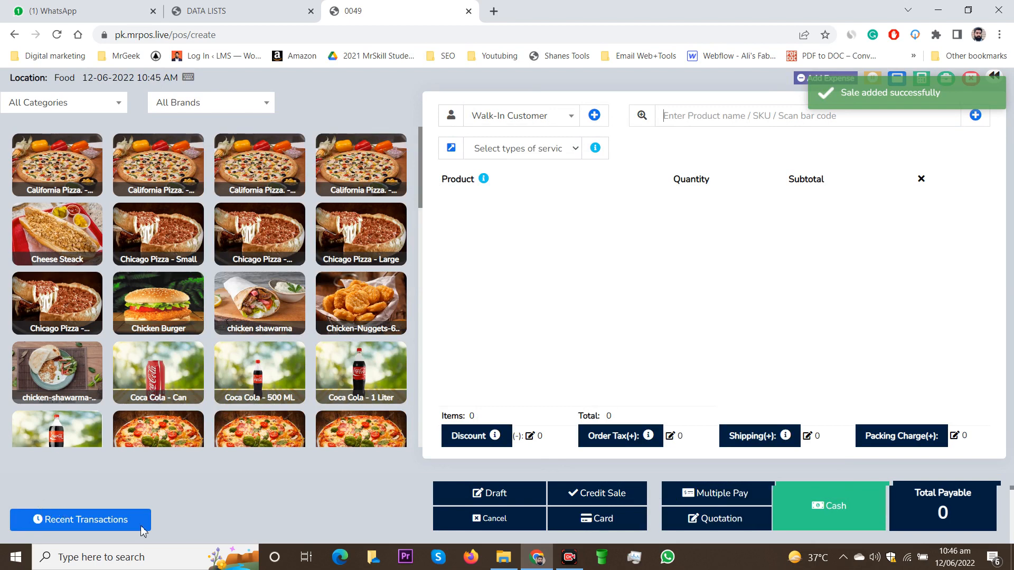
Look through the recent final, quotation and draft transactions and open the 2,800.00 draft for editing.
click(77, 523)
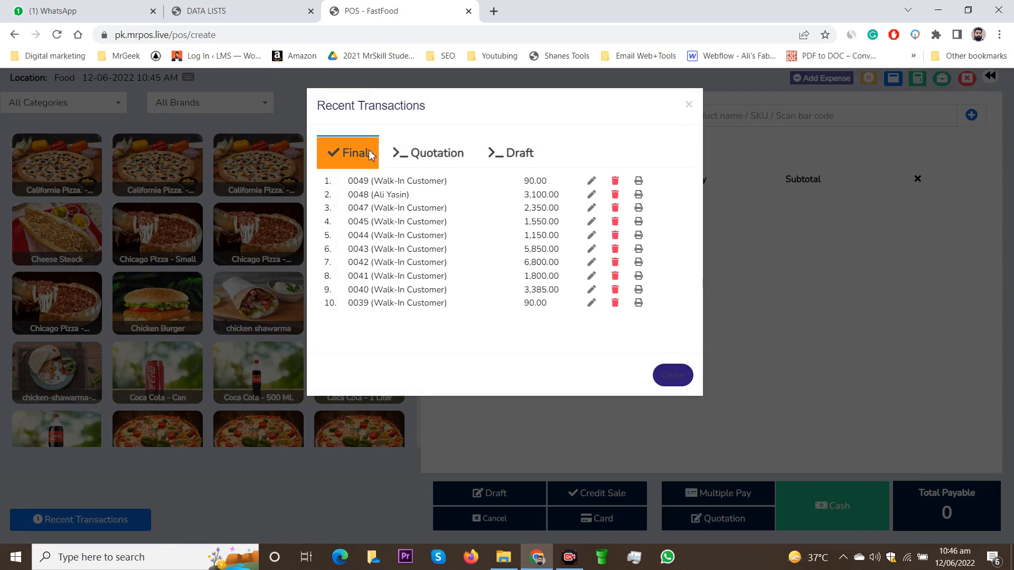
click(417, 151)
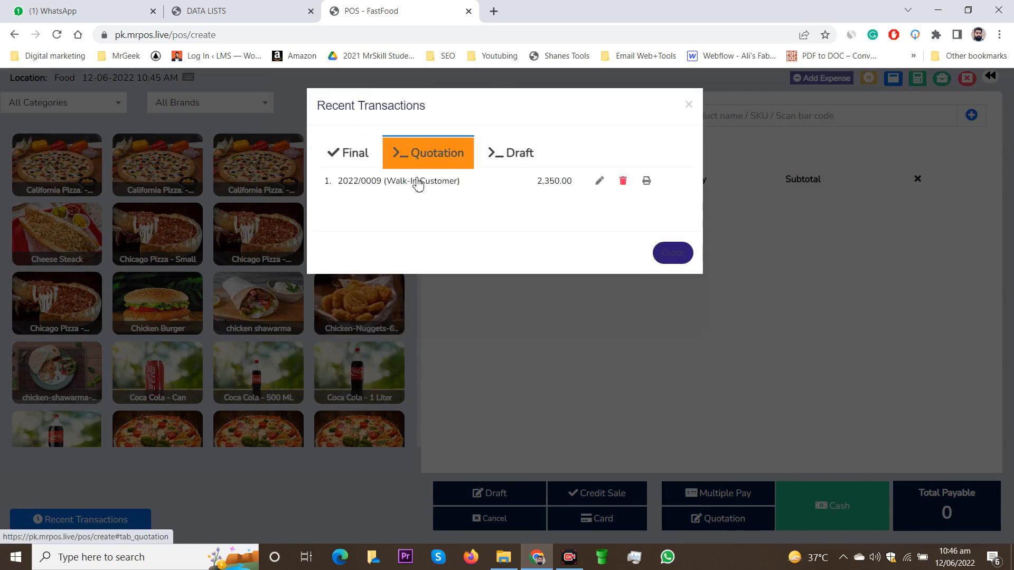
click(503, 158)
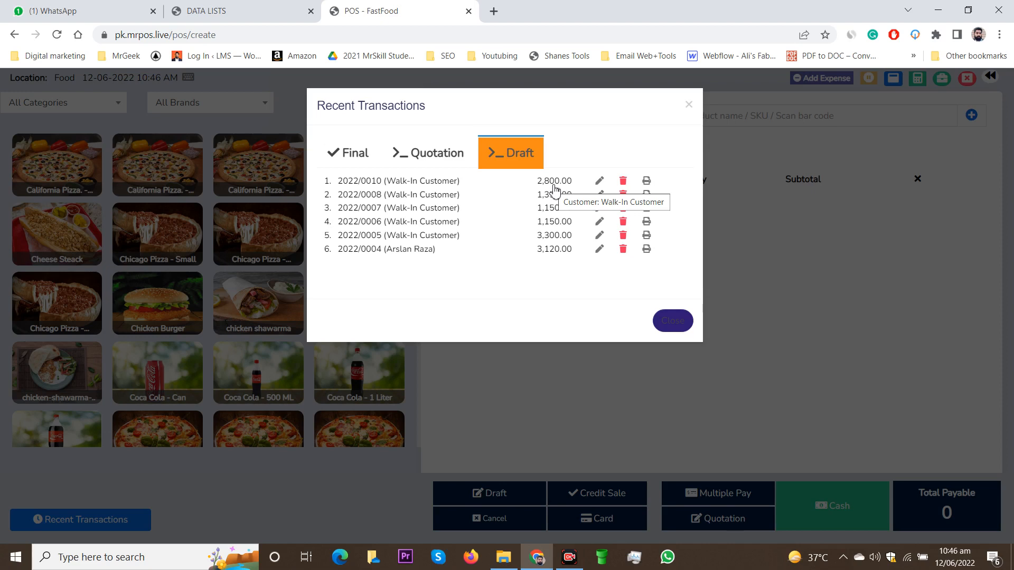
click(602, 182)
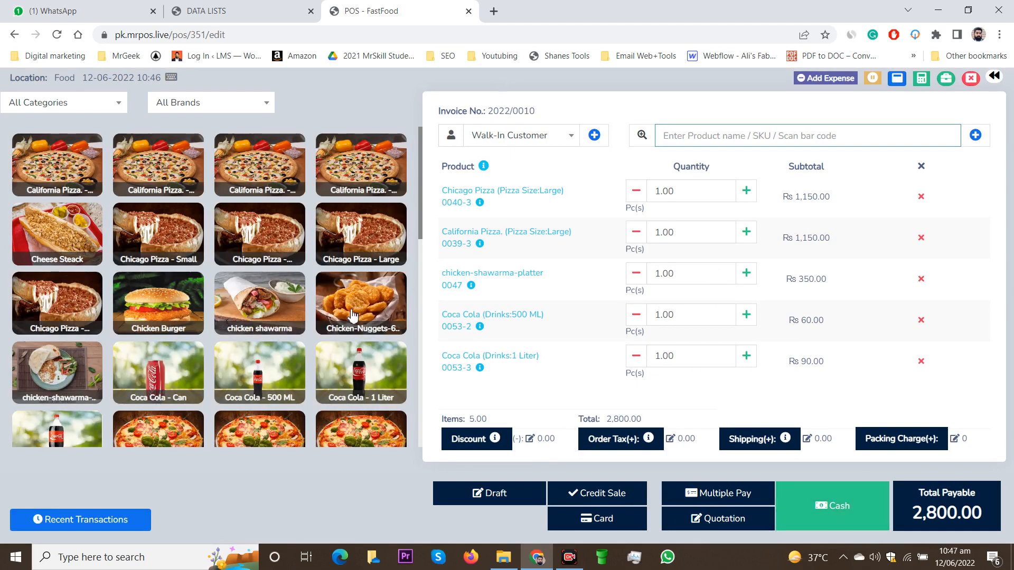
Add Chicken-Nuggets-6 piece to the reopened draft and review its product list.
click(326, 289)
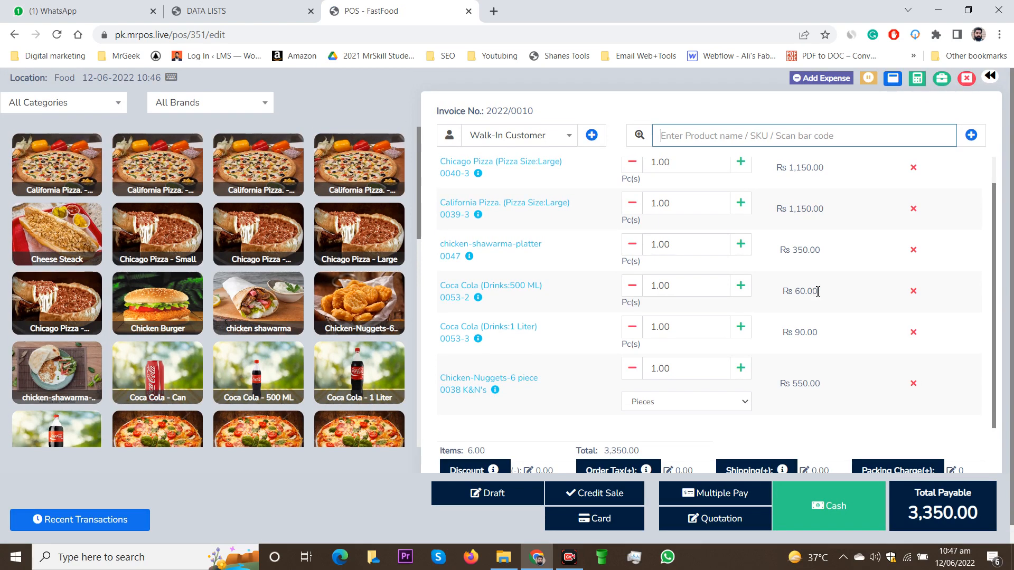
scroll(817, 292, down, 1)
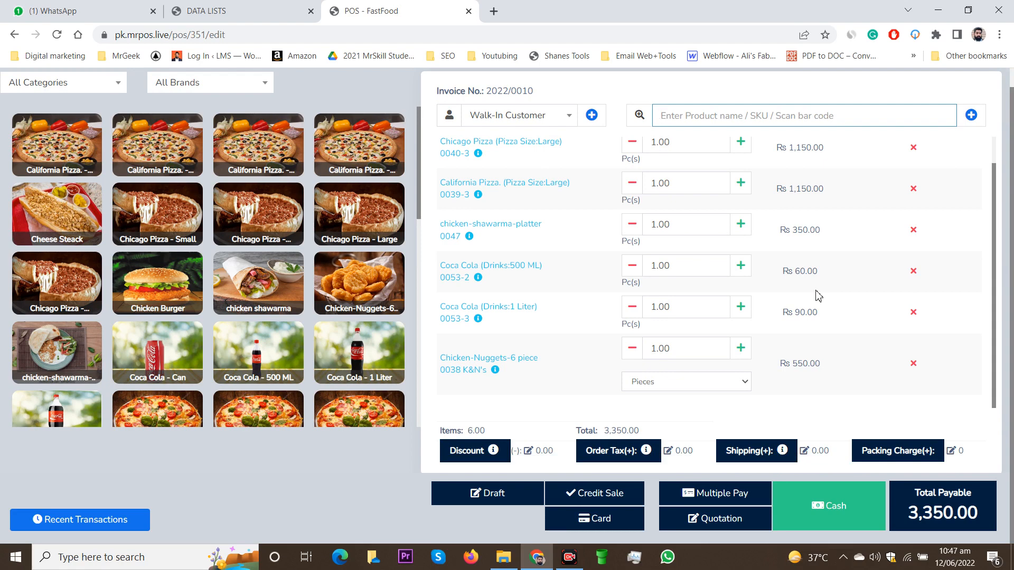
scroll(811, 299, up, 1)
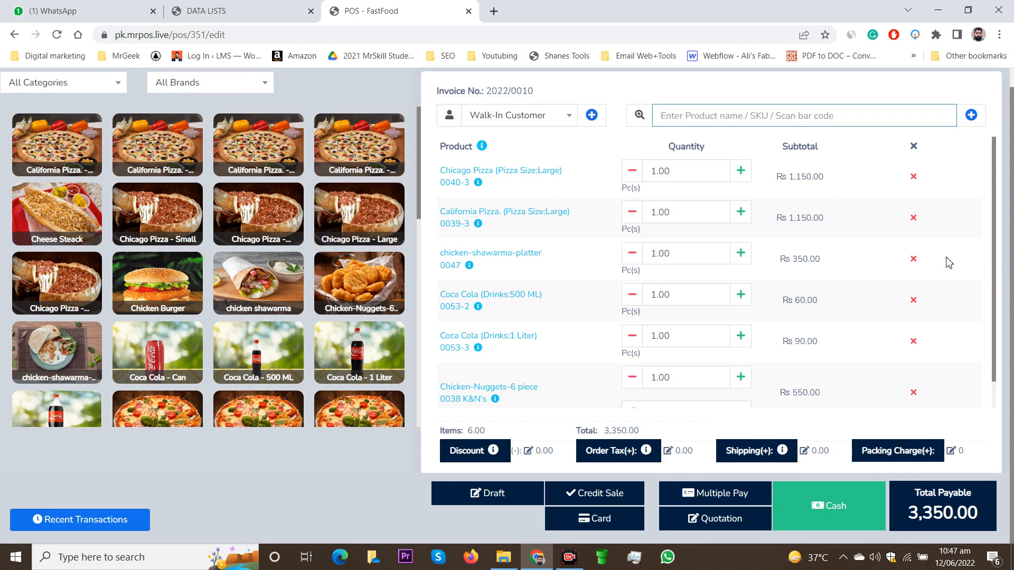
Remove every product from the draft order, including the pizzas, shawarma platter, Coca Colas and chicken nuggets.
click(912, 176)
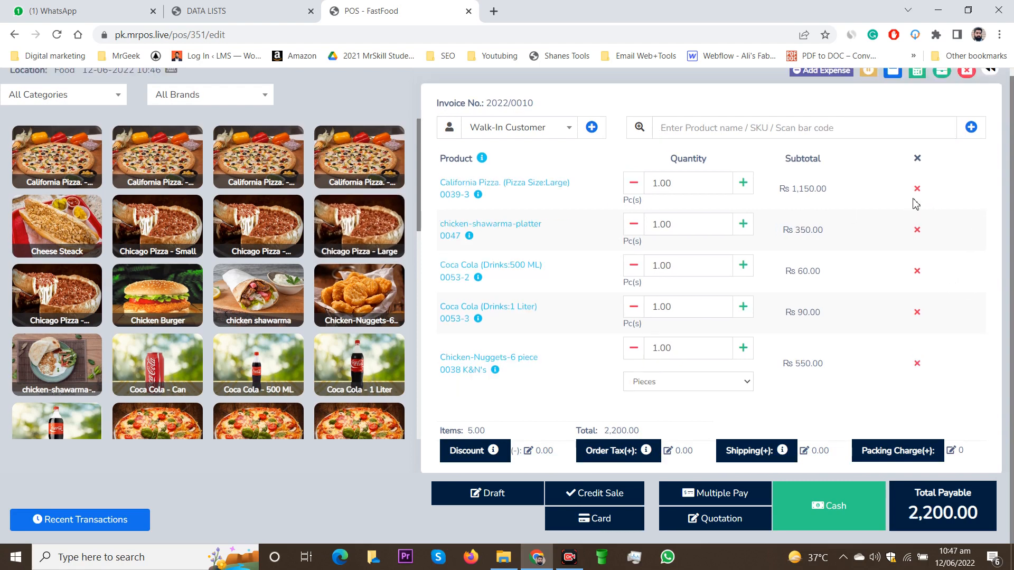
click(916, 189)
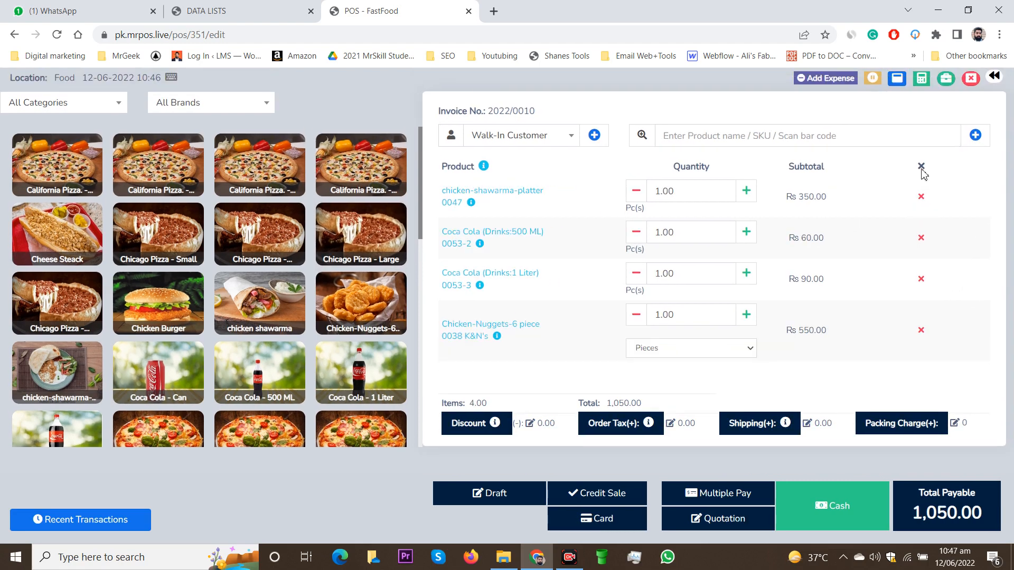
click(920, 196)
click(921, 239)
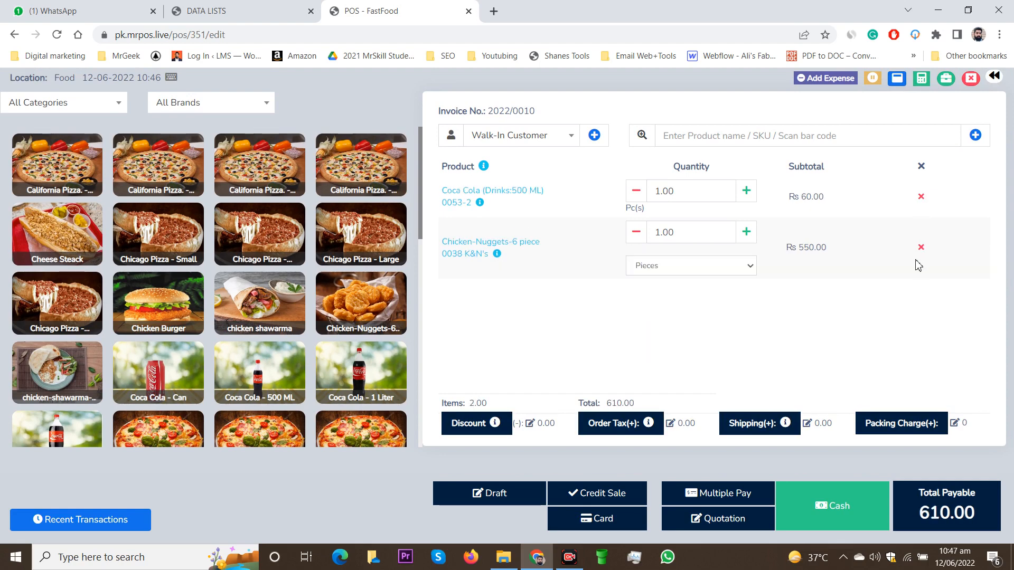
click(919, 247)
click(921, 197)
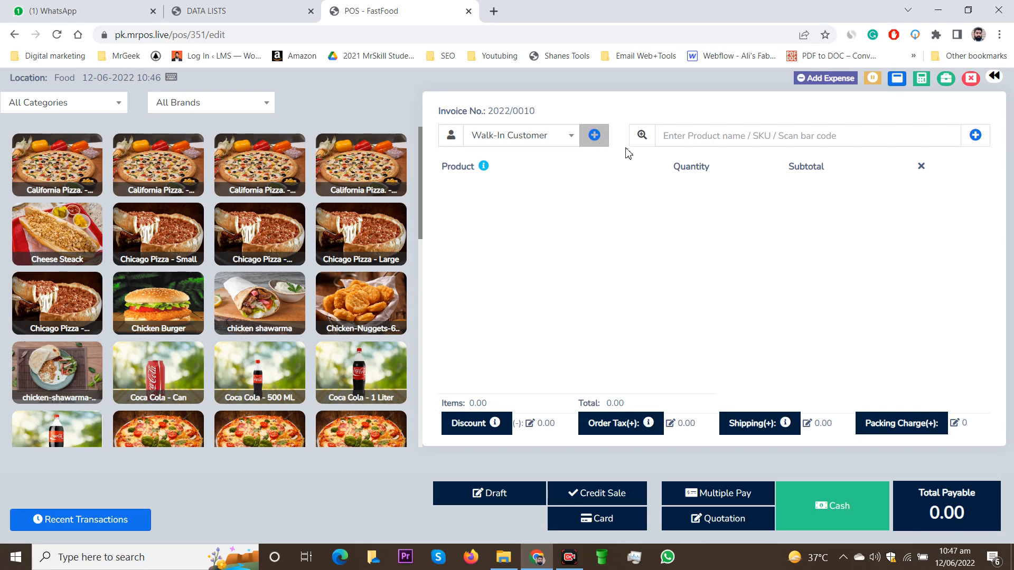
Add the chicken-shawarma-platter to the emptied order by its SKU 0047.
click(686, 136)
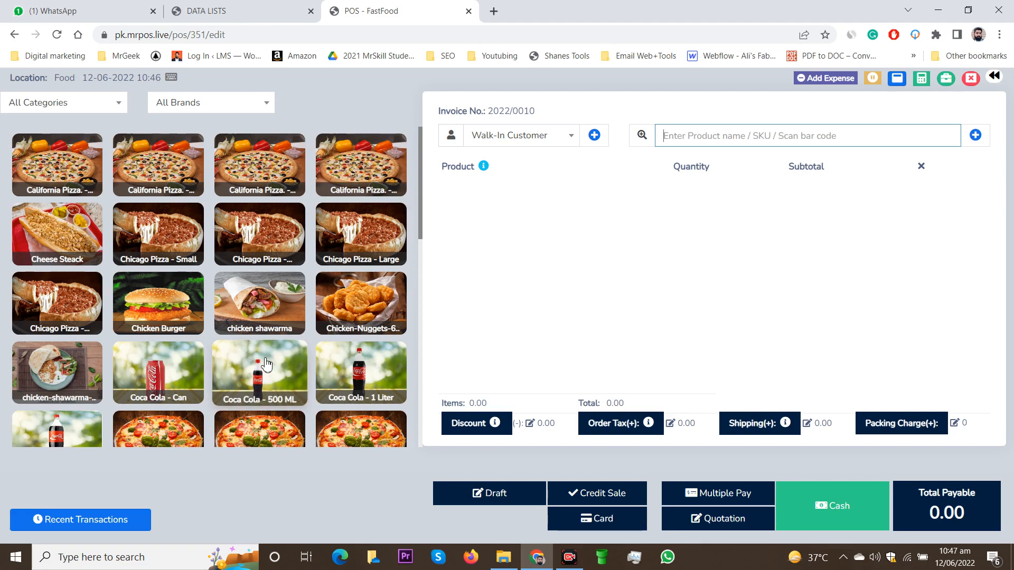
scroll(135, 284, down, 3)
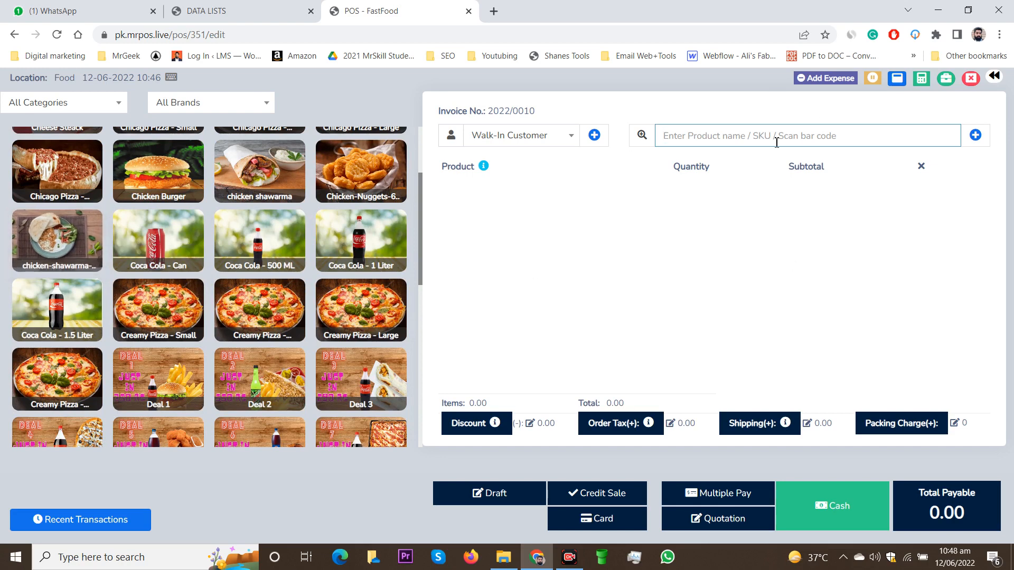
text(0047)
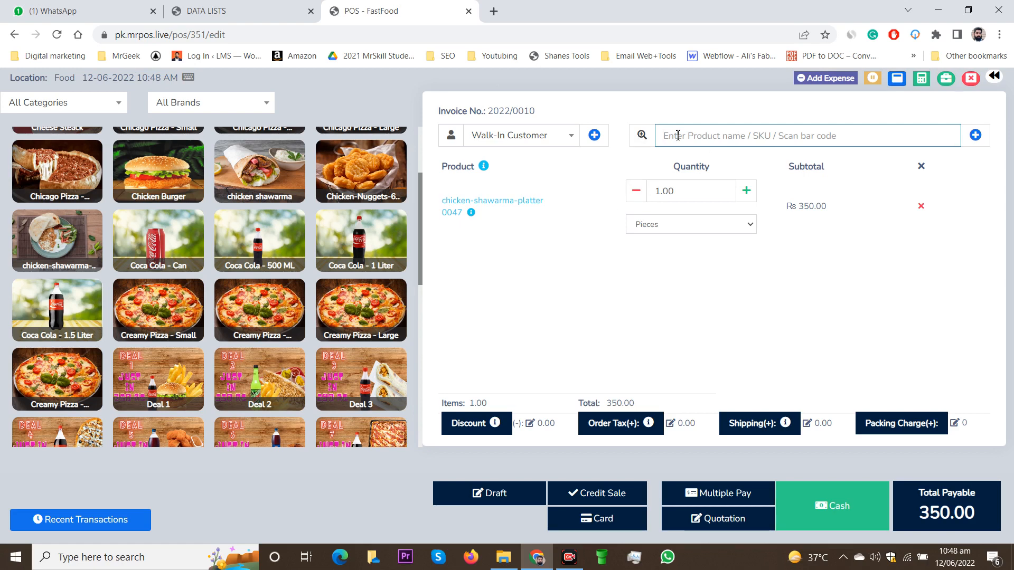
Search the products for "chicken" and add chicken shawarma (0046) to the order.
text(ch)
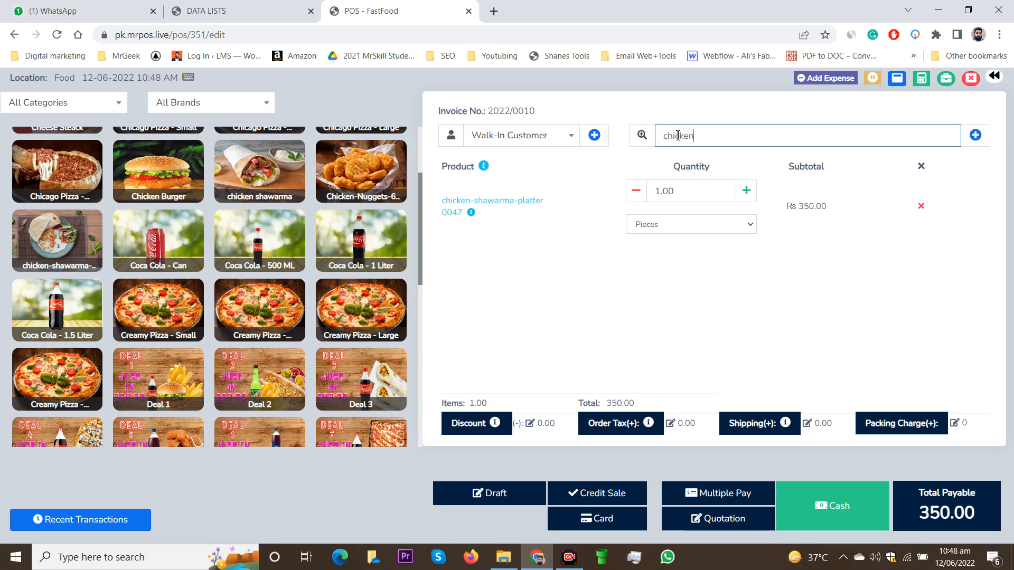
text(icken)
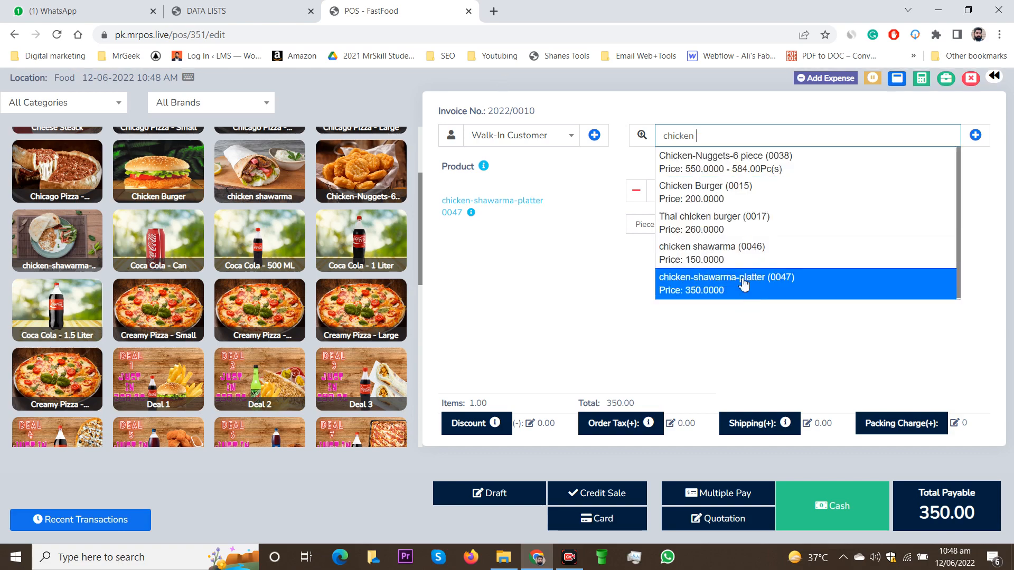
click(759, 258)
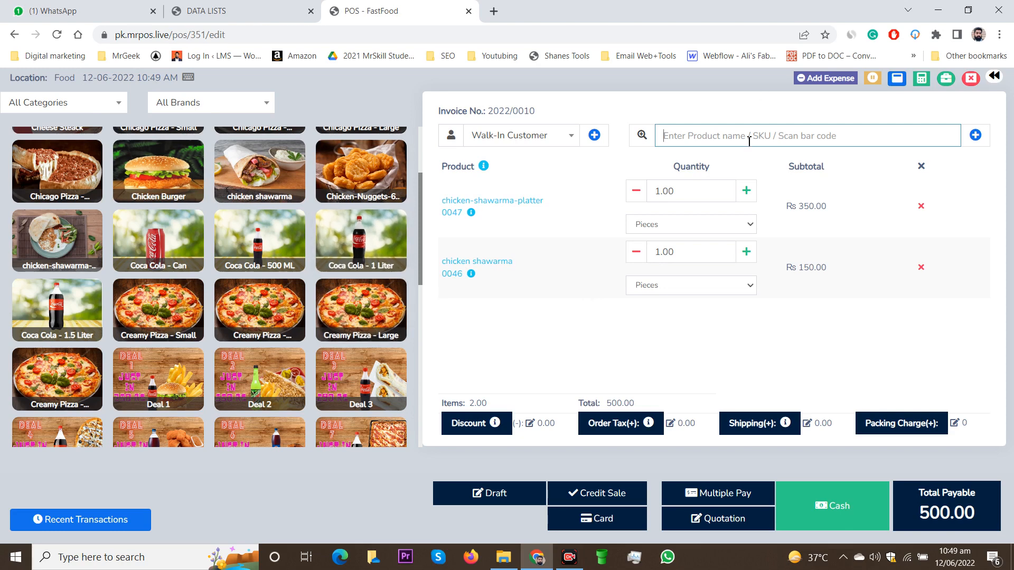
Add the Cheese Steack to the order by its SKU 0049.
text(00)
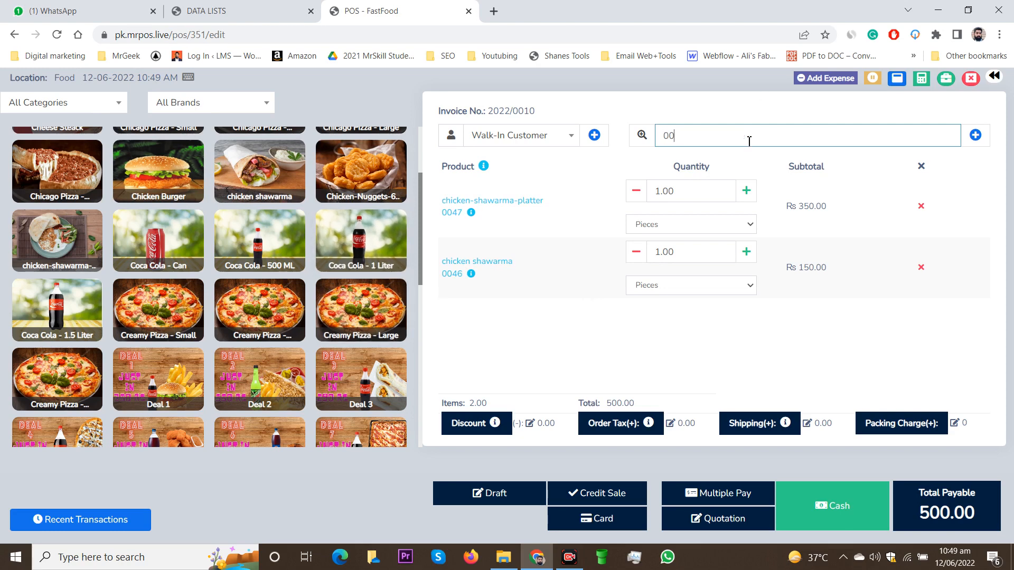
text(49)
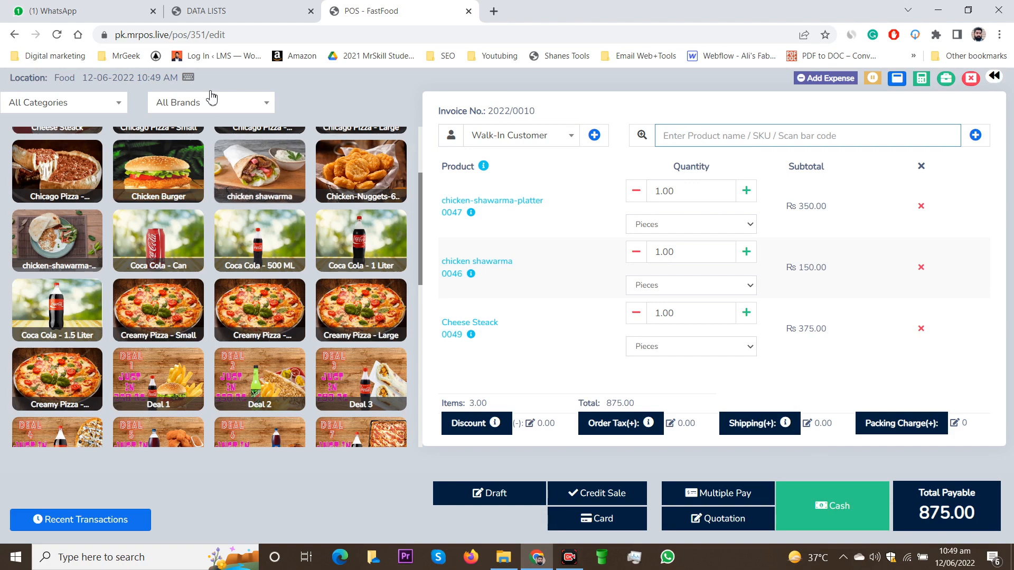
mouse_move(188, 80)
click(529, 205)
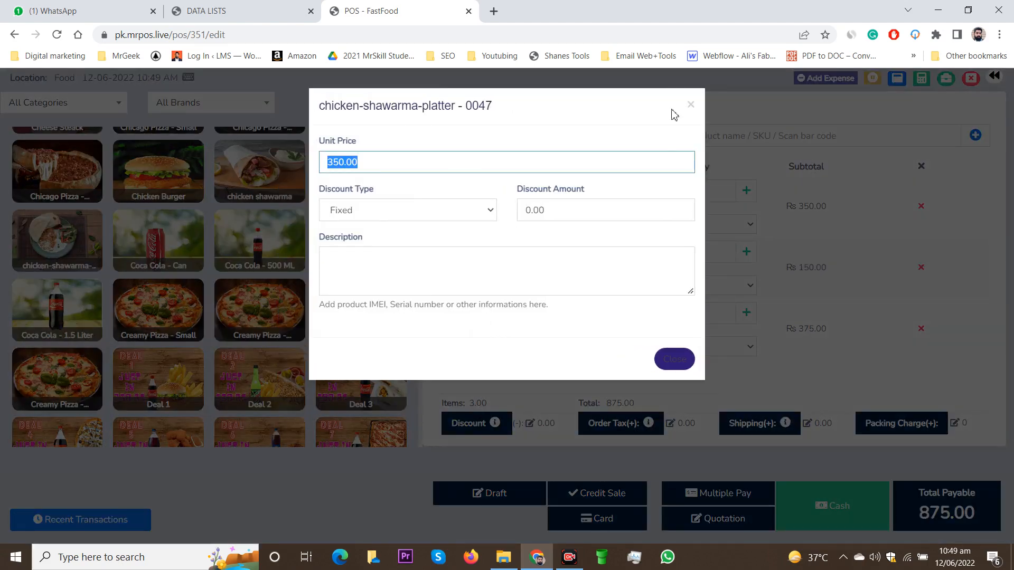
click(689, 108)
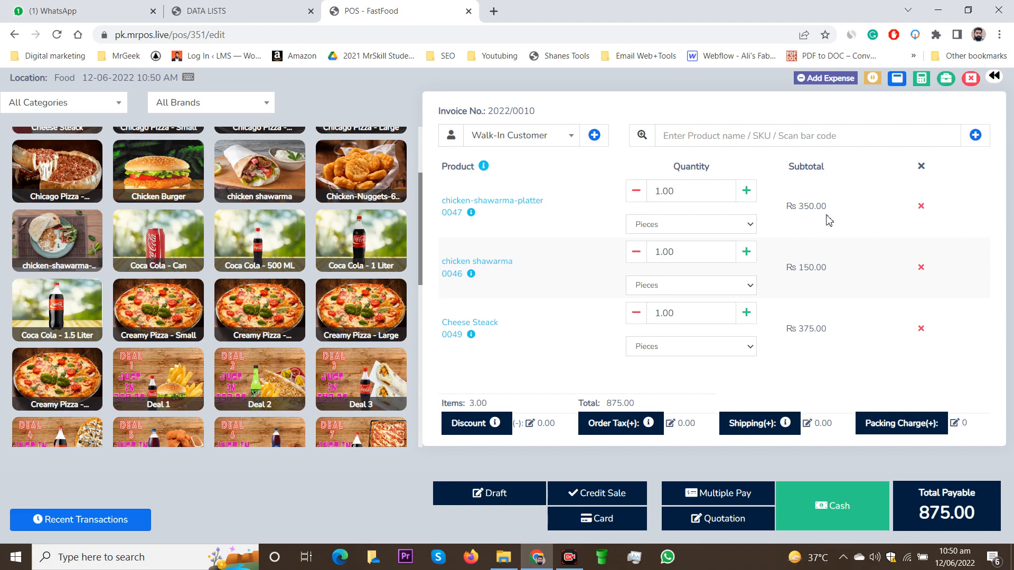
Set the unit price of the chicken-shawarma-platter in the order to 380, keeping its discount type Fixed.
click(515, 208)
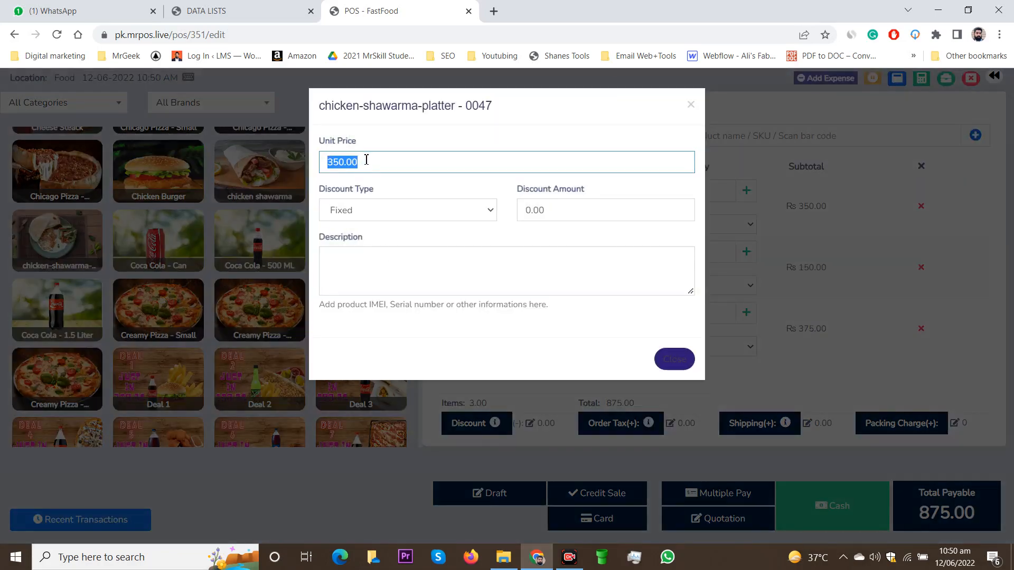
text(380)
click(419, 134)
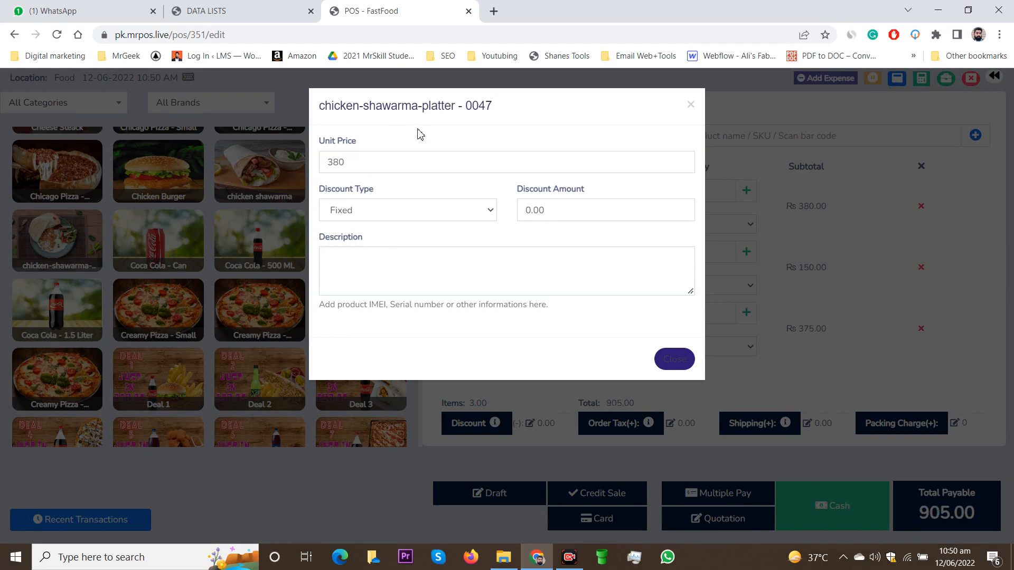
click(451, 273)
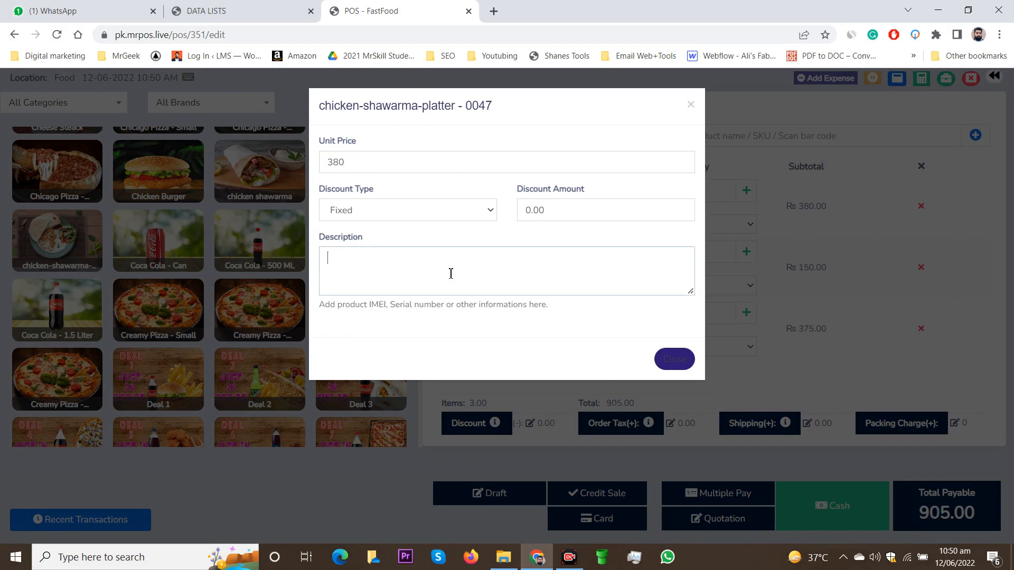
click(491, 218)
click(491, 218)
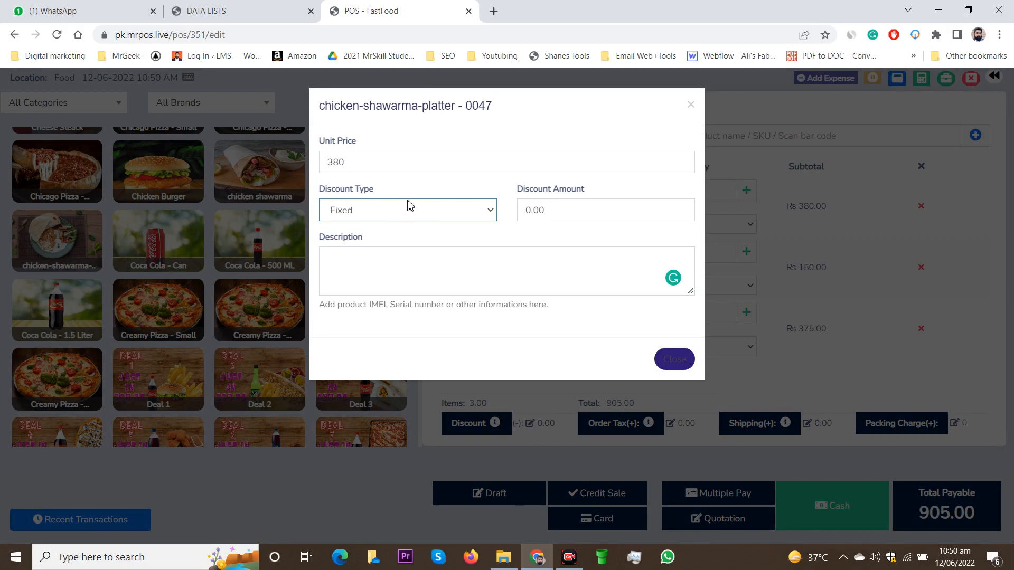
click(691, 105)
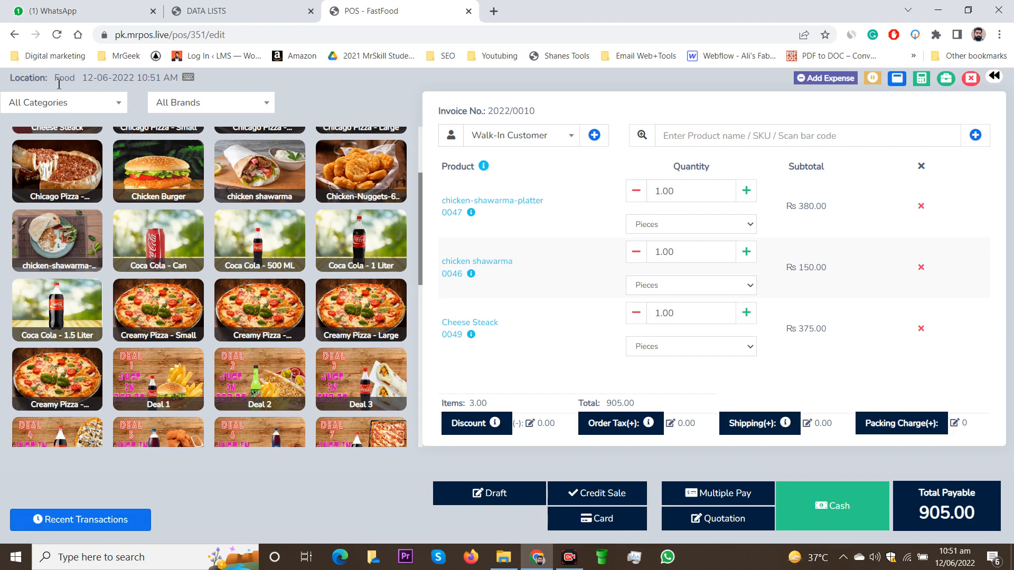
drag(48, 77, 79, 75)
click(82, 92)
drag(56, 79, 80, 79)
click(75, 82)
scroll(376, 302, up, 3)
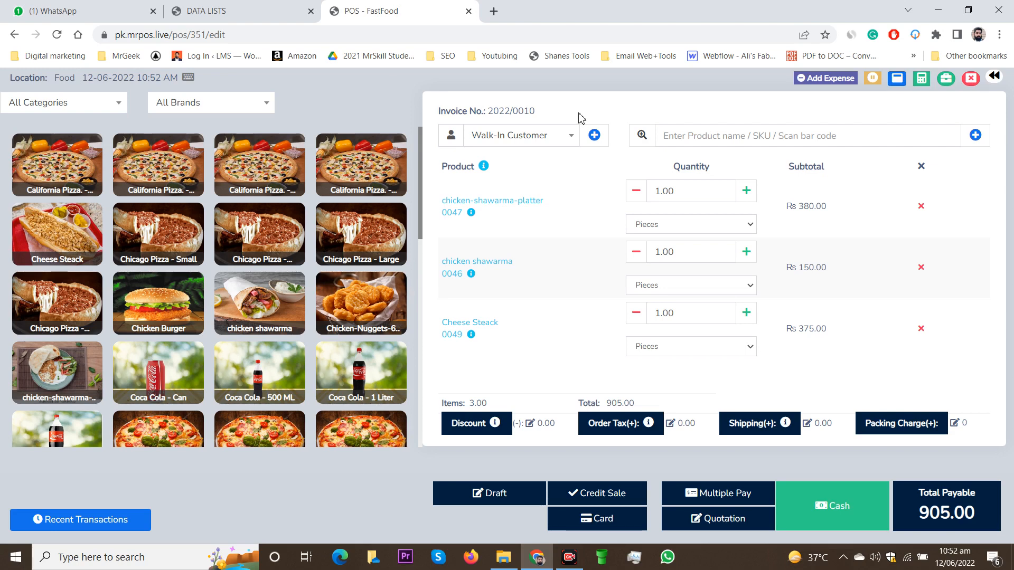
Open the current register's closing summary and examine the cash in hand, total payment, credit sales and total sales.
click(972, 83)
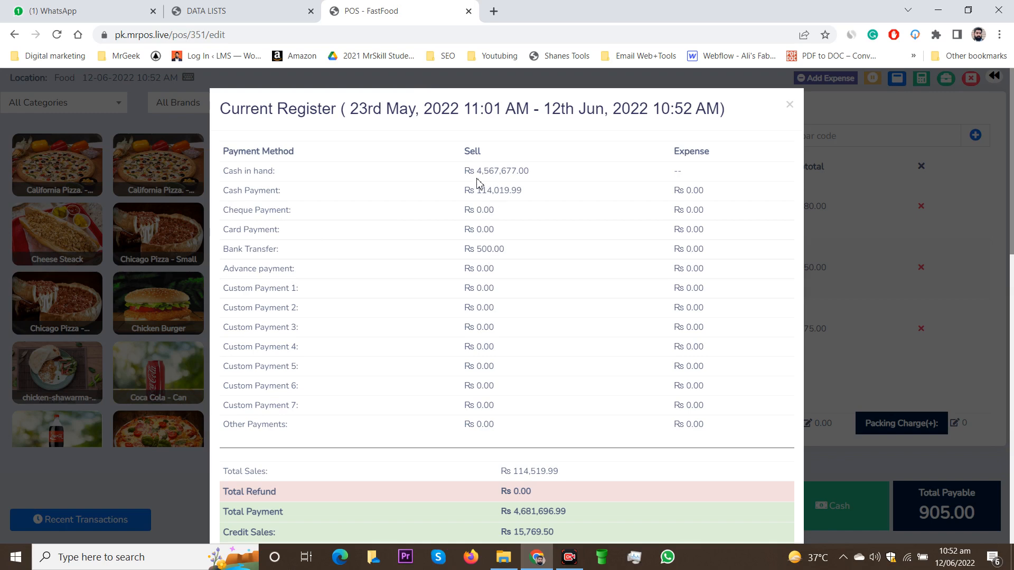
drag(475, 171, 530, 173)
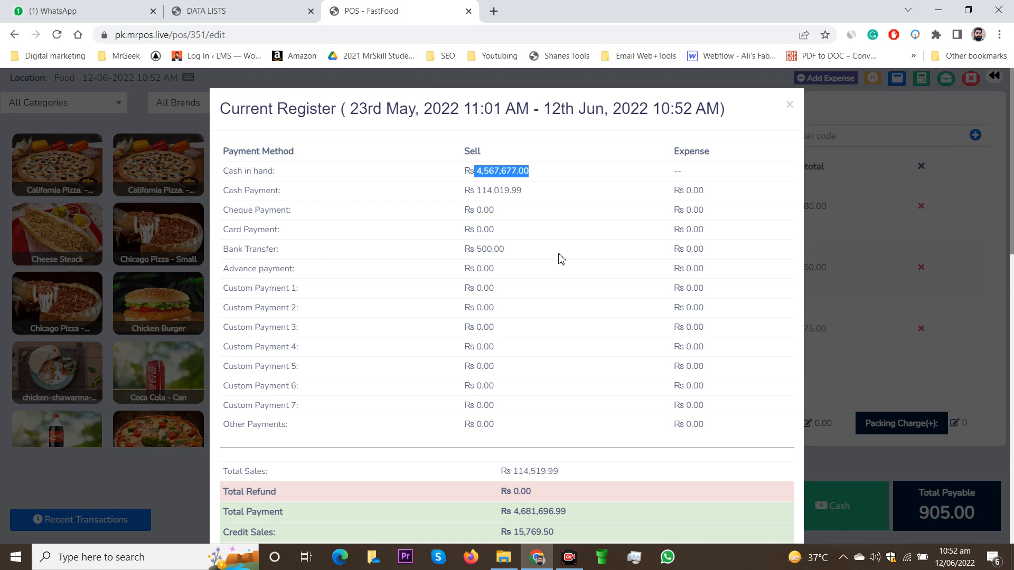
scroll(558, 258, down, 6)
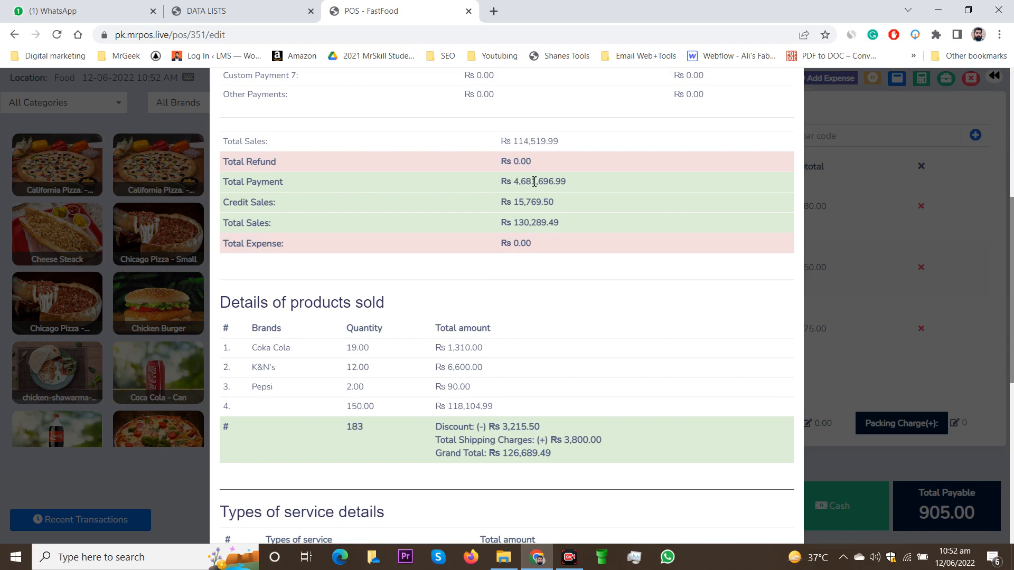
drag(513, 183, 579, 192)
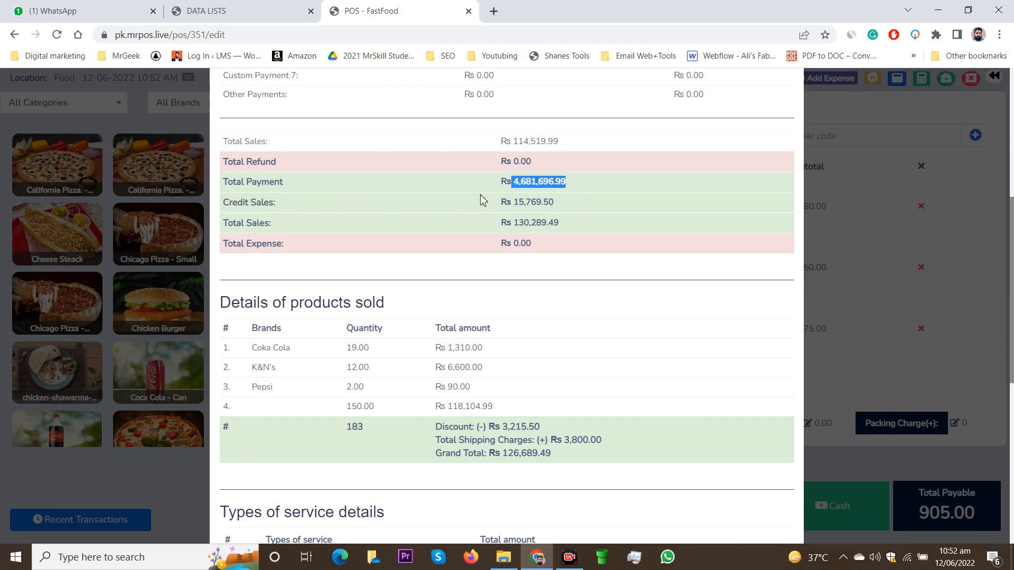
double_click(518, 207)
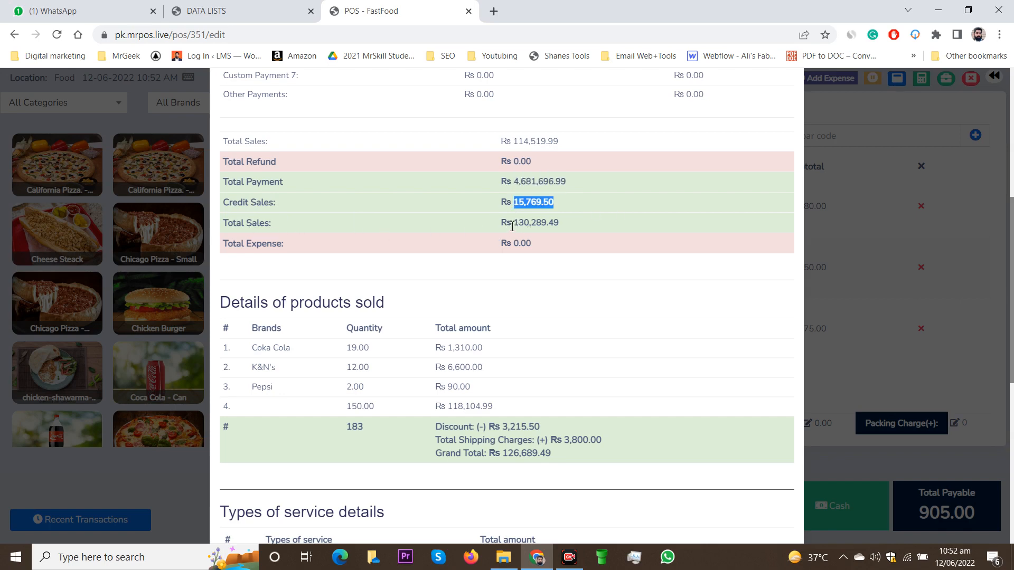
drag(512, 226, 550, 226)
click(526, 258)
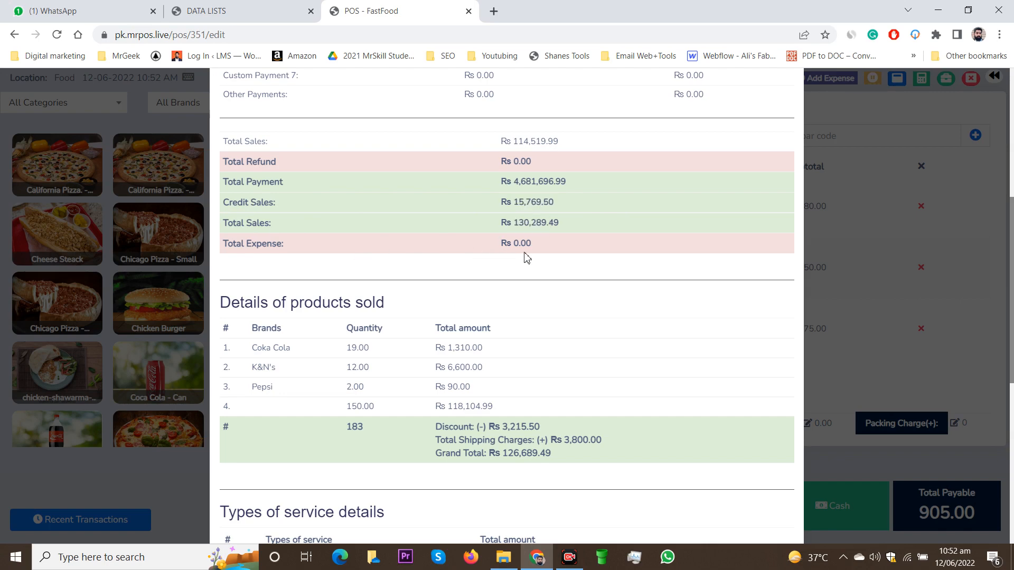
Close the current register with the prefilled cash, card slip and cheque totals and an empty closing note.
scroll(526, 258, down, 1)
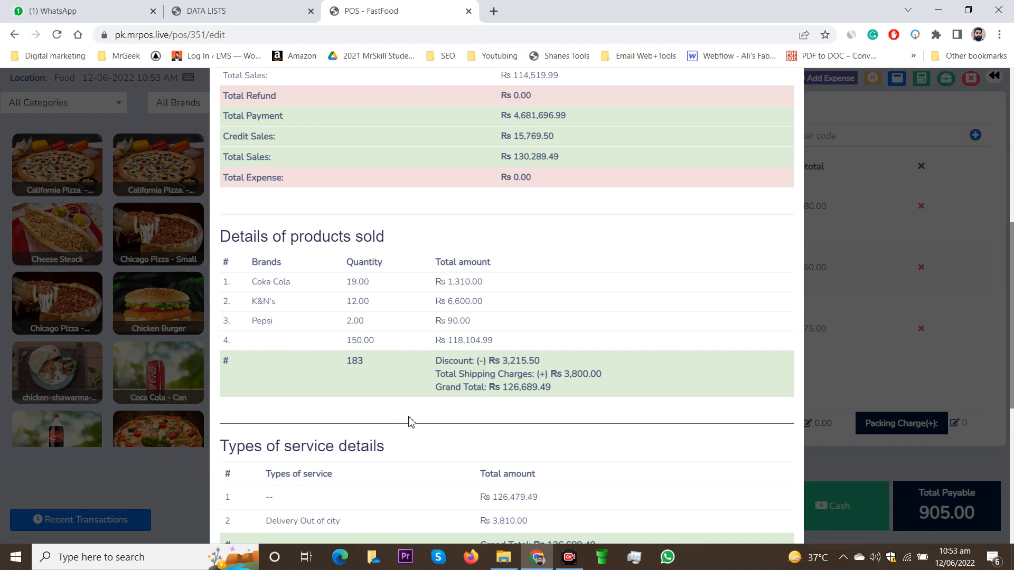
scroll(451, 414, down, 3)
scroll(438, 396, down, 1)
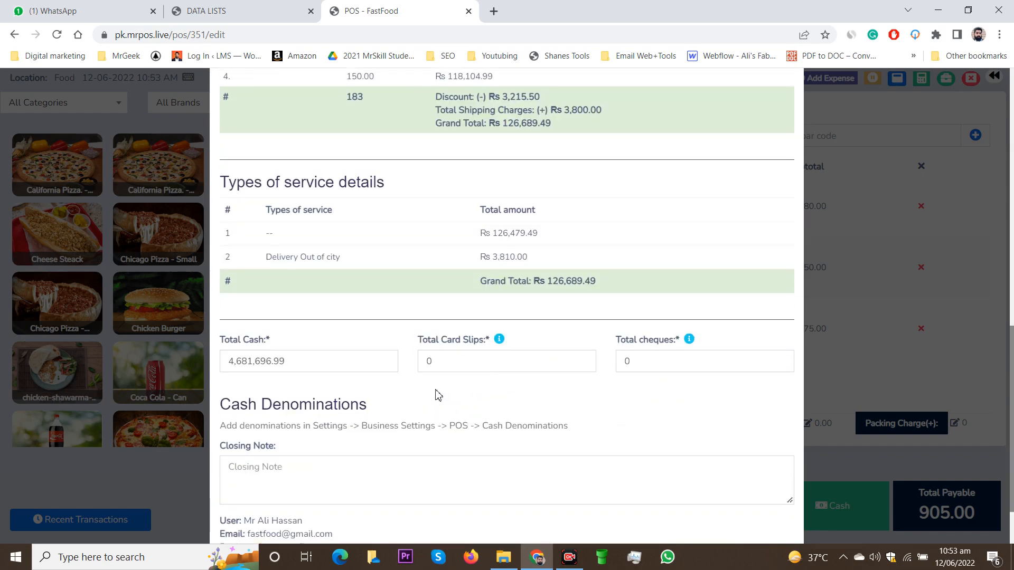
scroll(455, 285, down, 2)
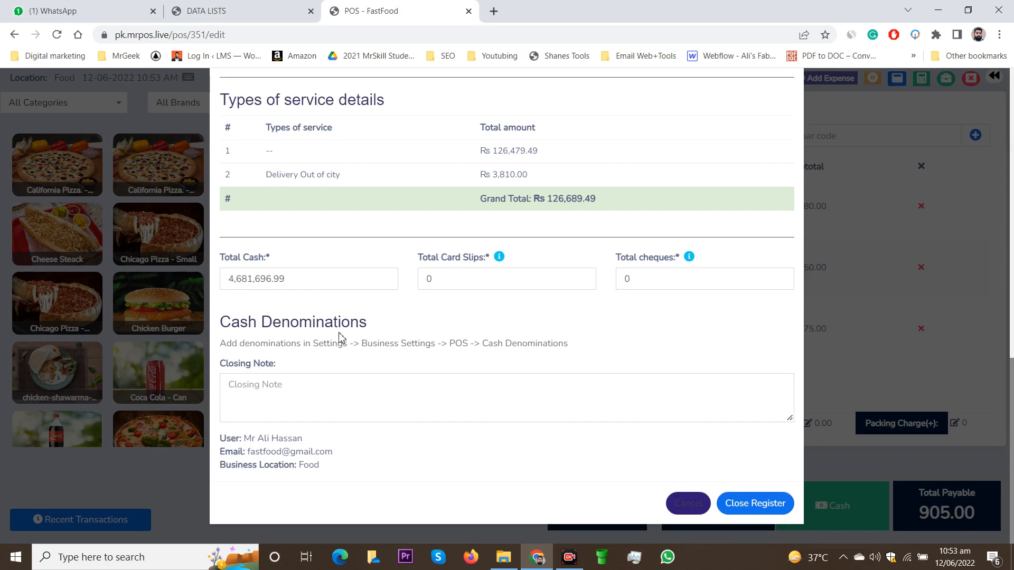
scroll(337, 348, up, 1)
scroll(309, 364, down, 1)
click(272, 389)
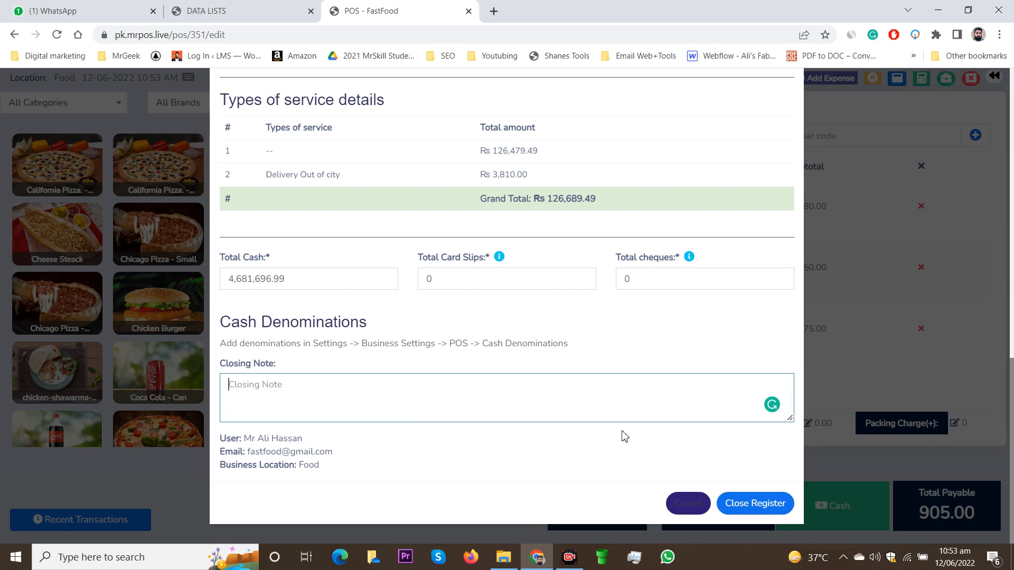
click(763, 503)
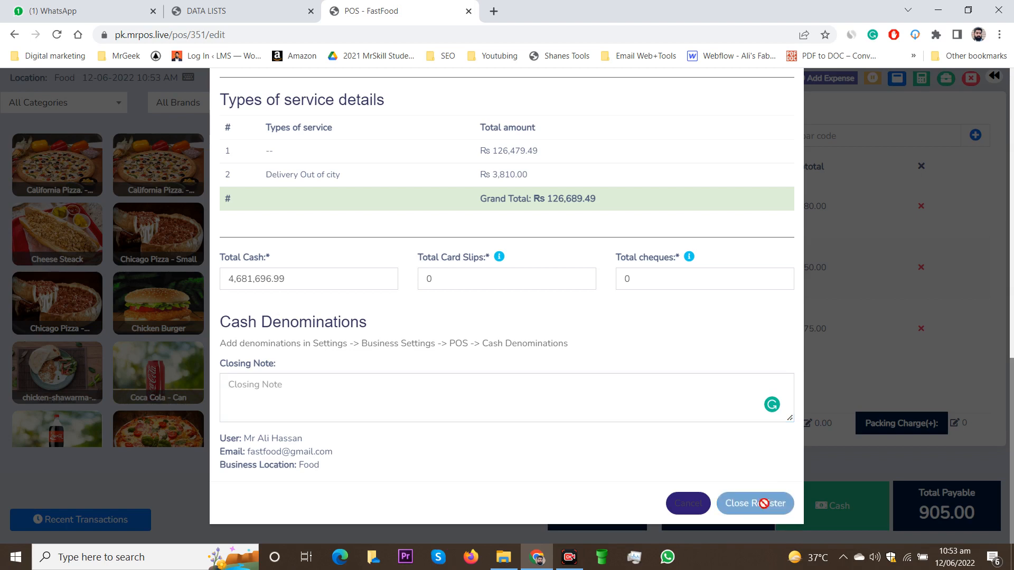